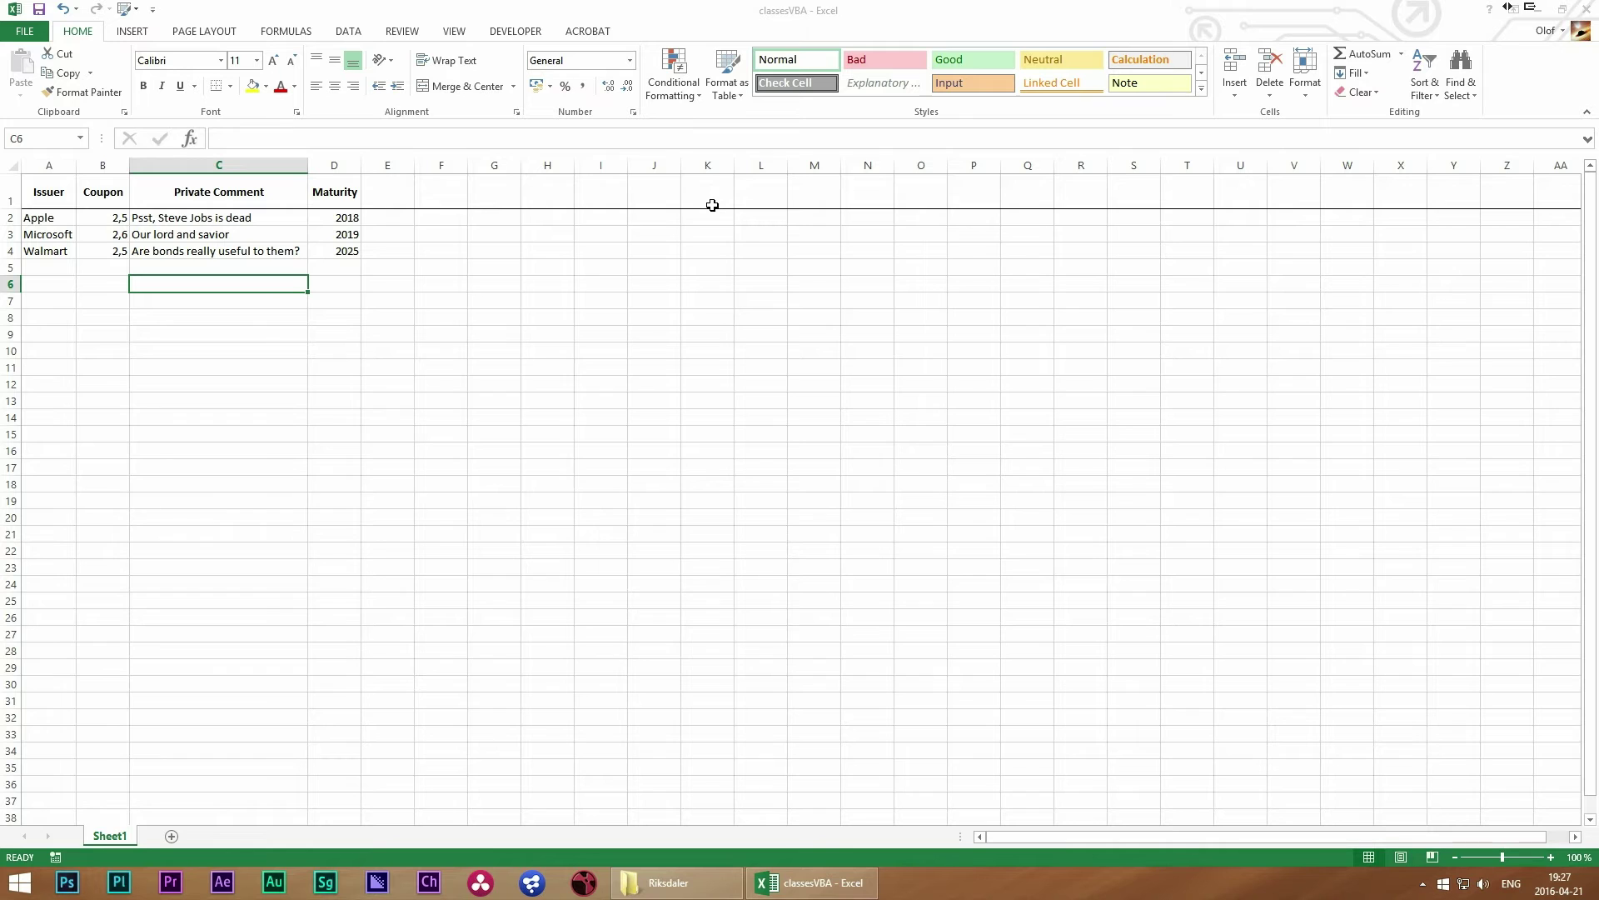
Select the empty cell F3 beside the bond table
left_click(431, 297)
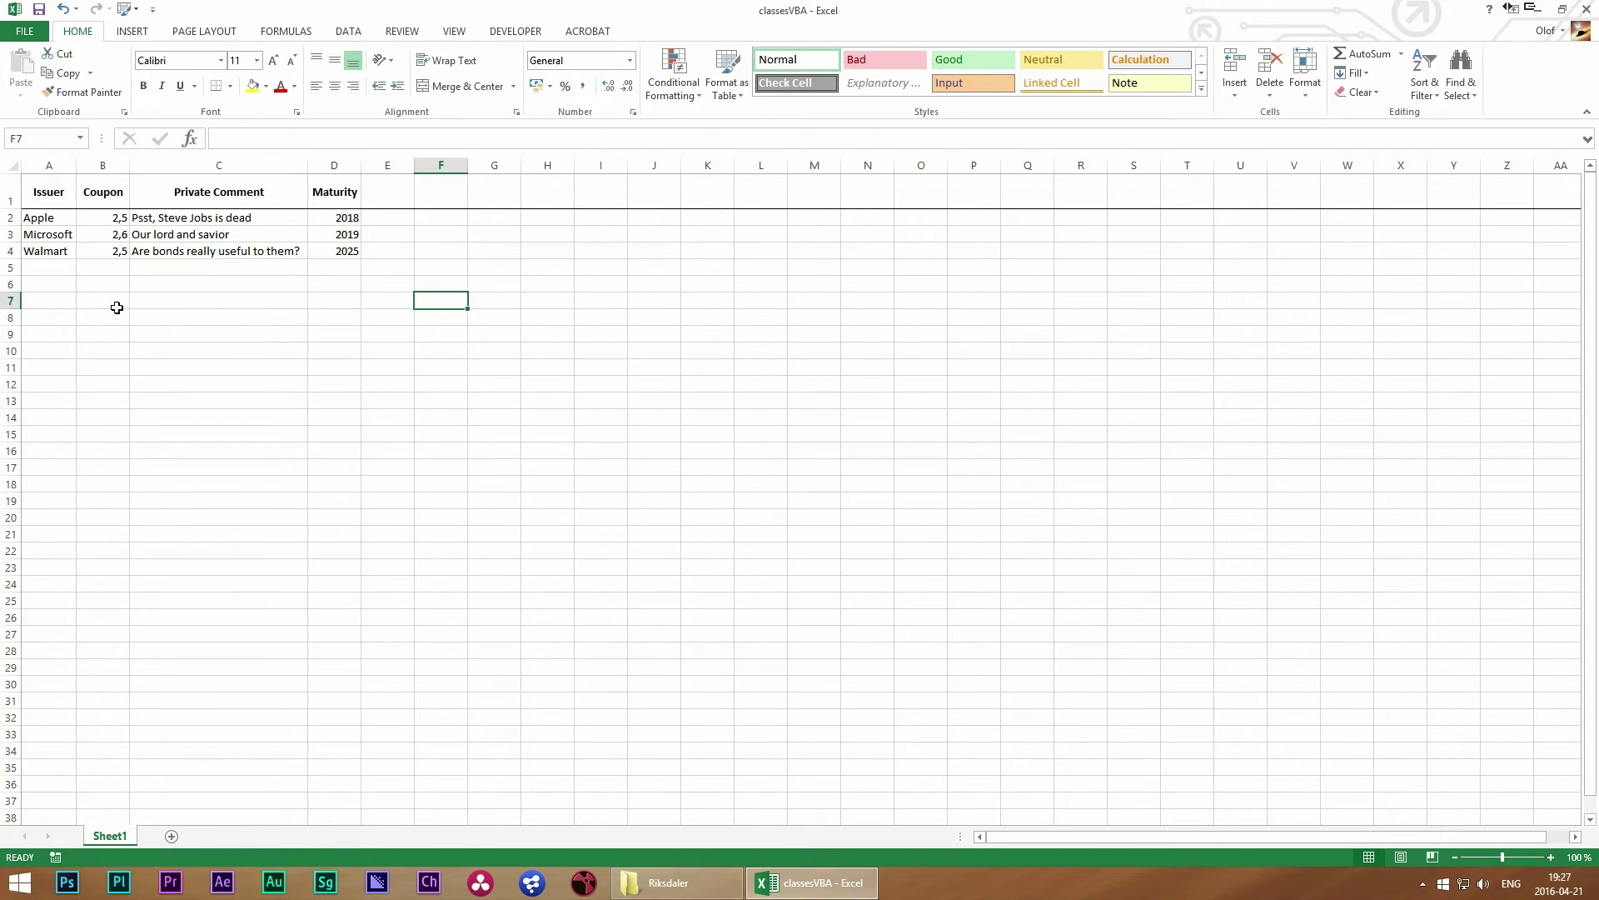
key("Left")
key("Up")
key("Up")
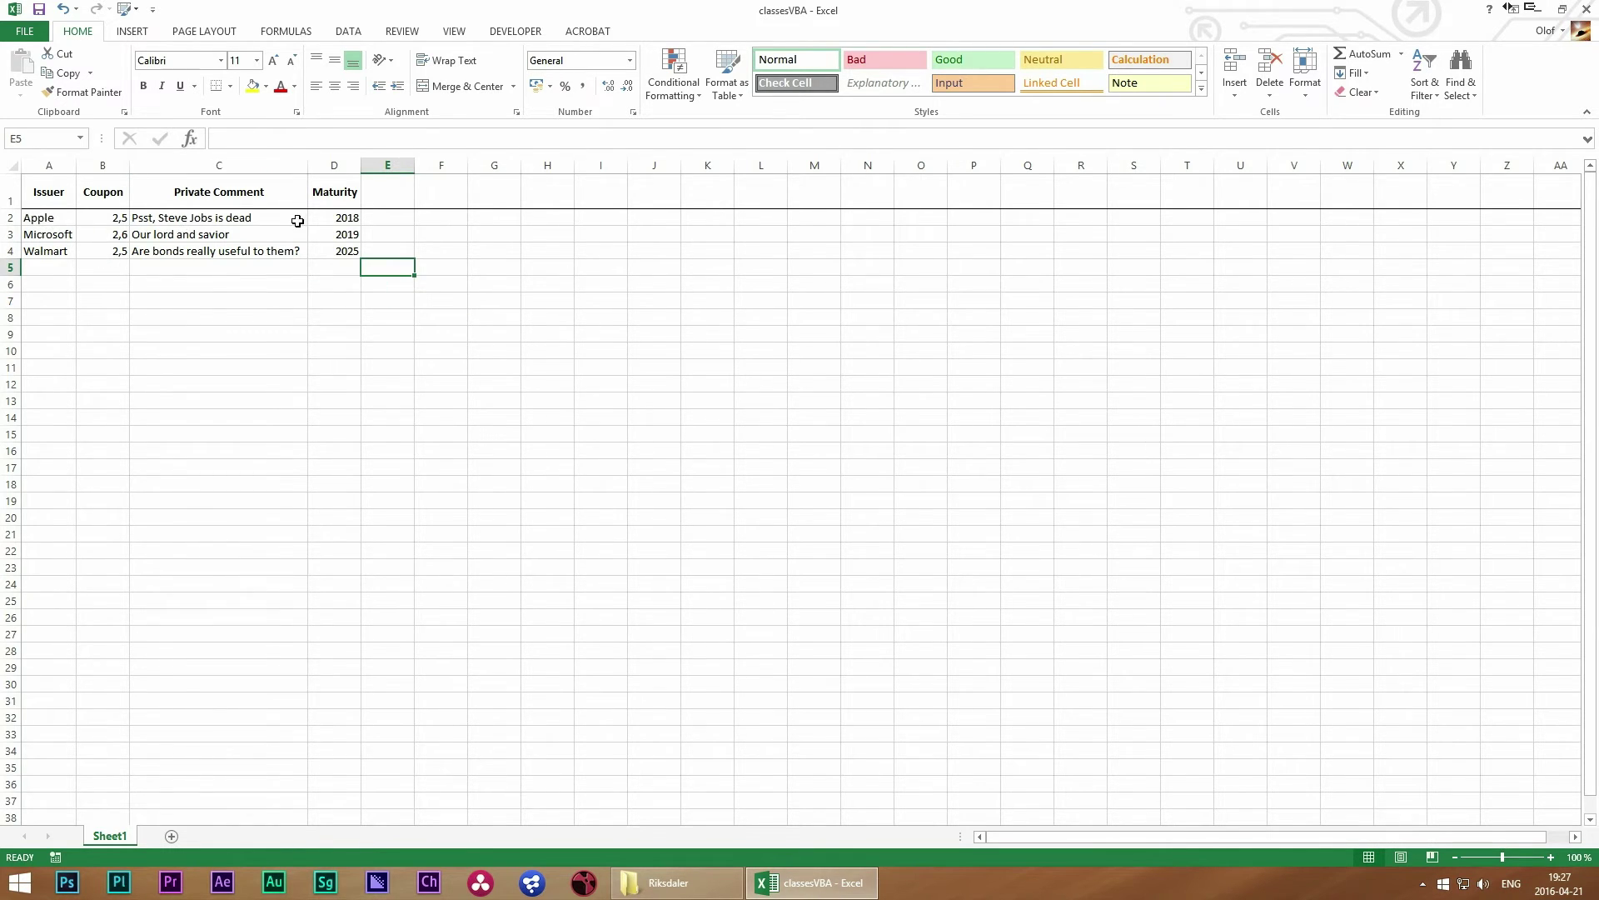
left_click(442, 232)
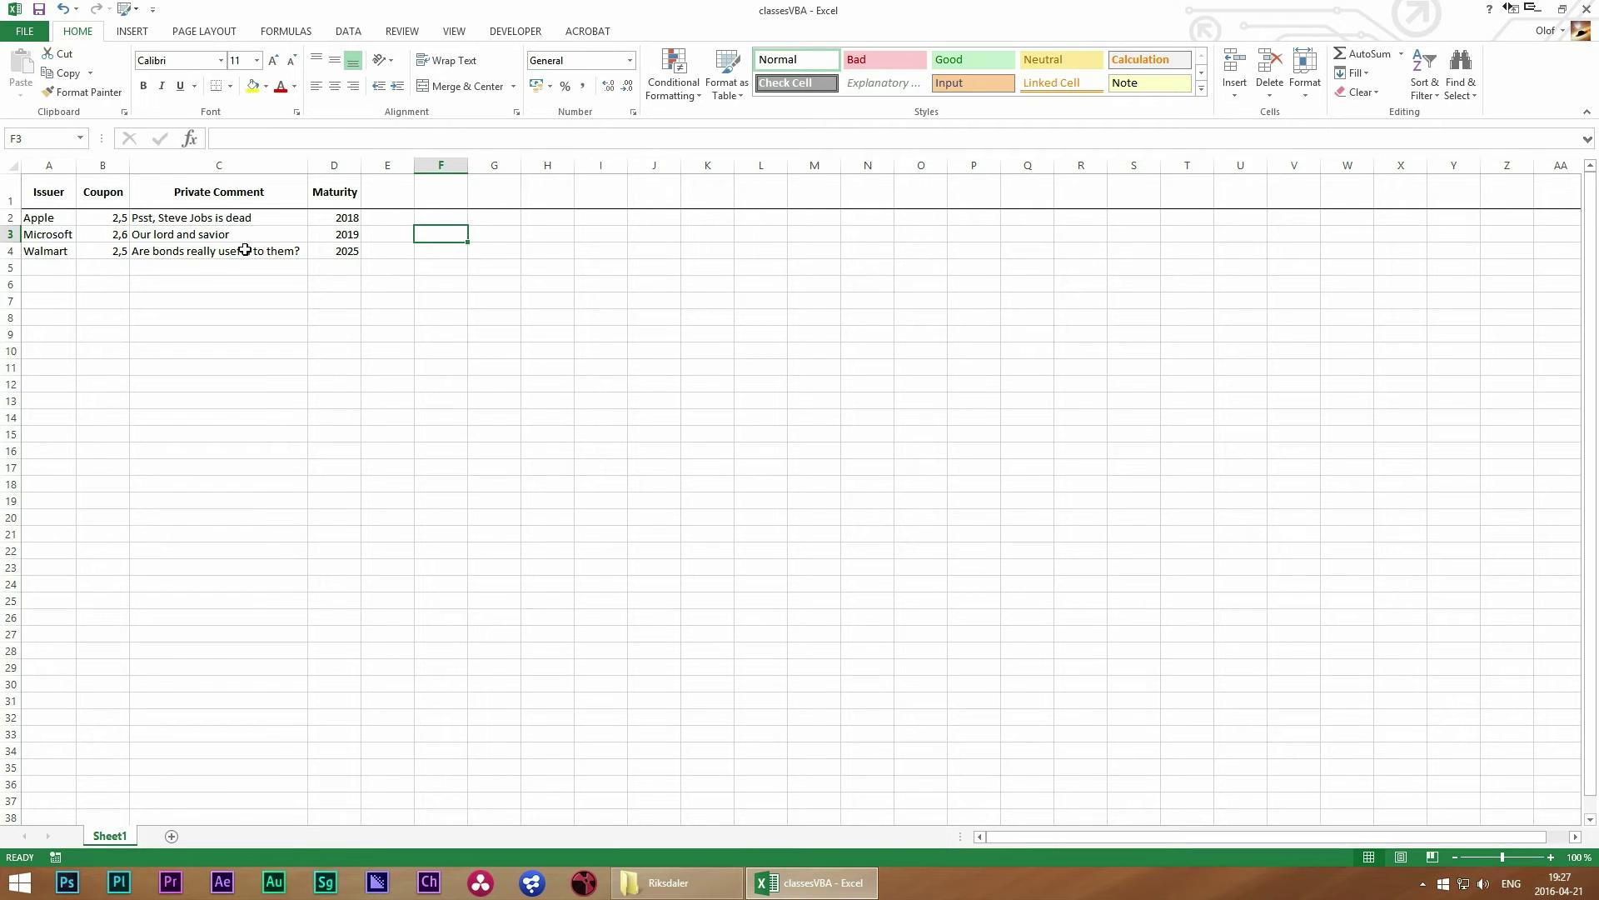
Open the VBA editor with Alt+F11 and insert a new class module, Class1
key("alt+F11")
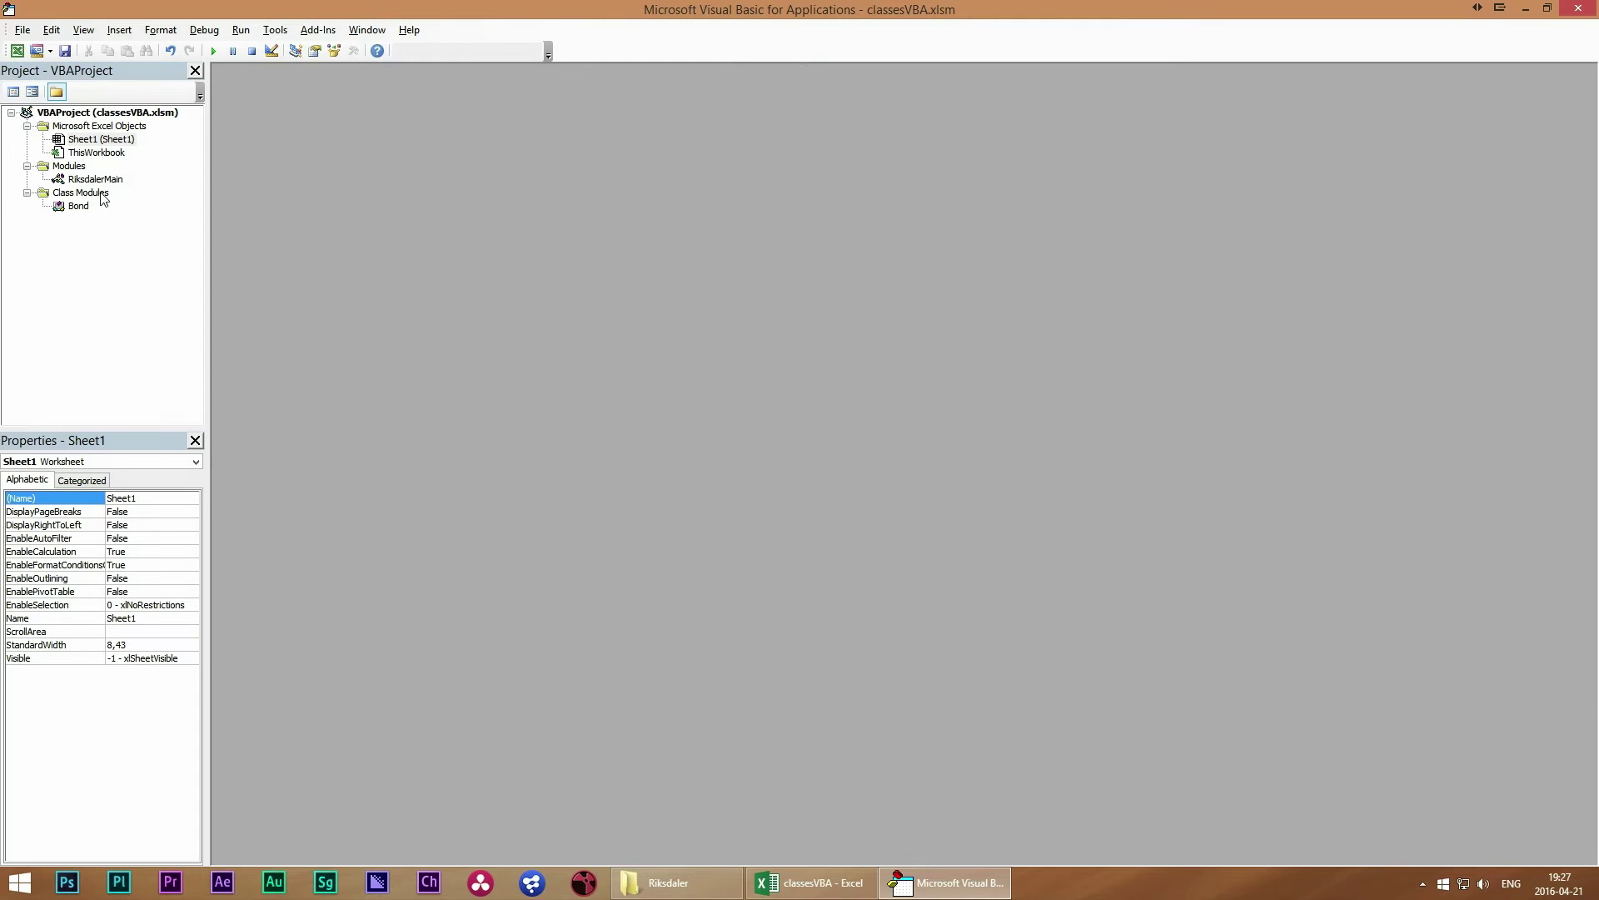
right_click(65, 278)
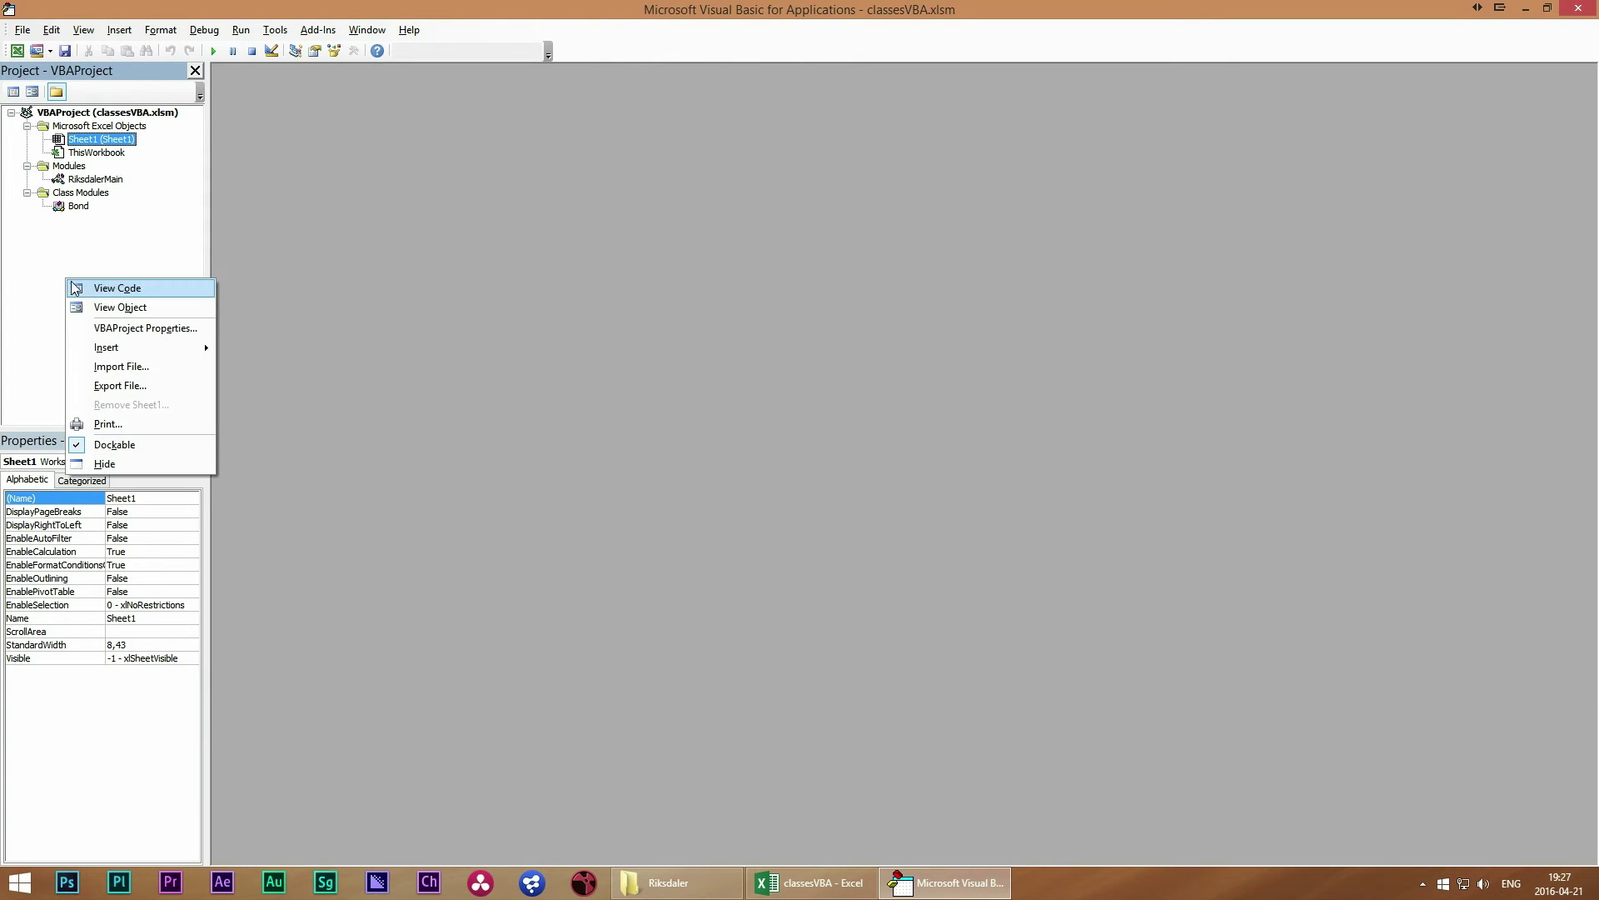
mouse_move(137, 348)
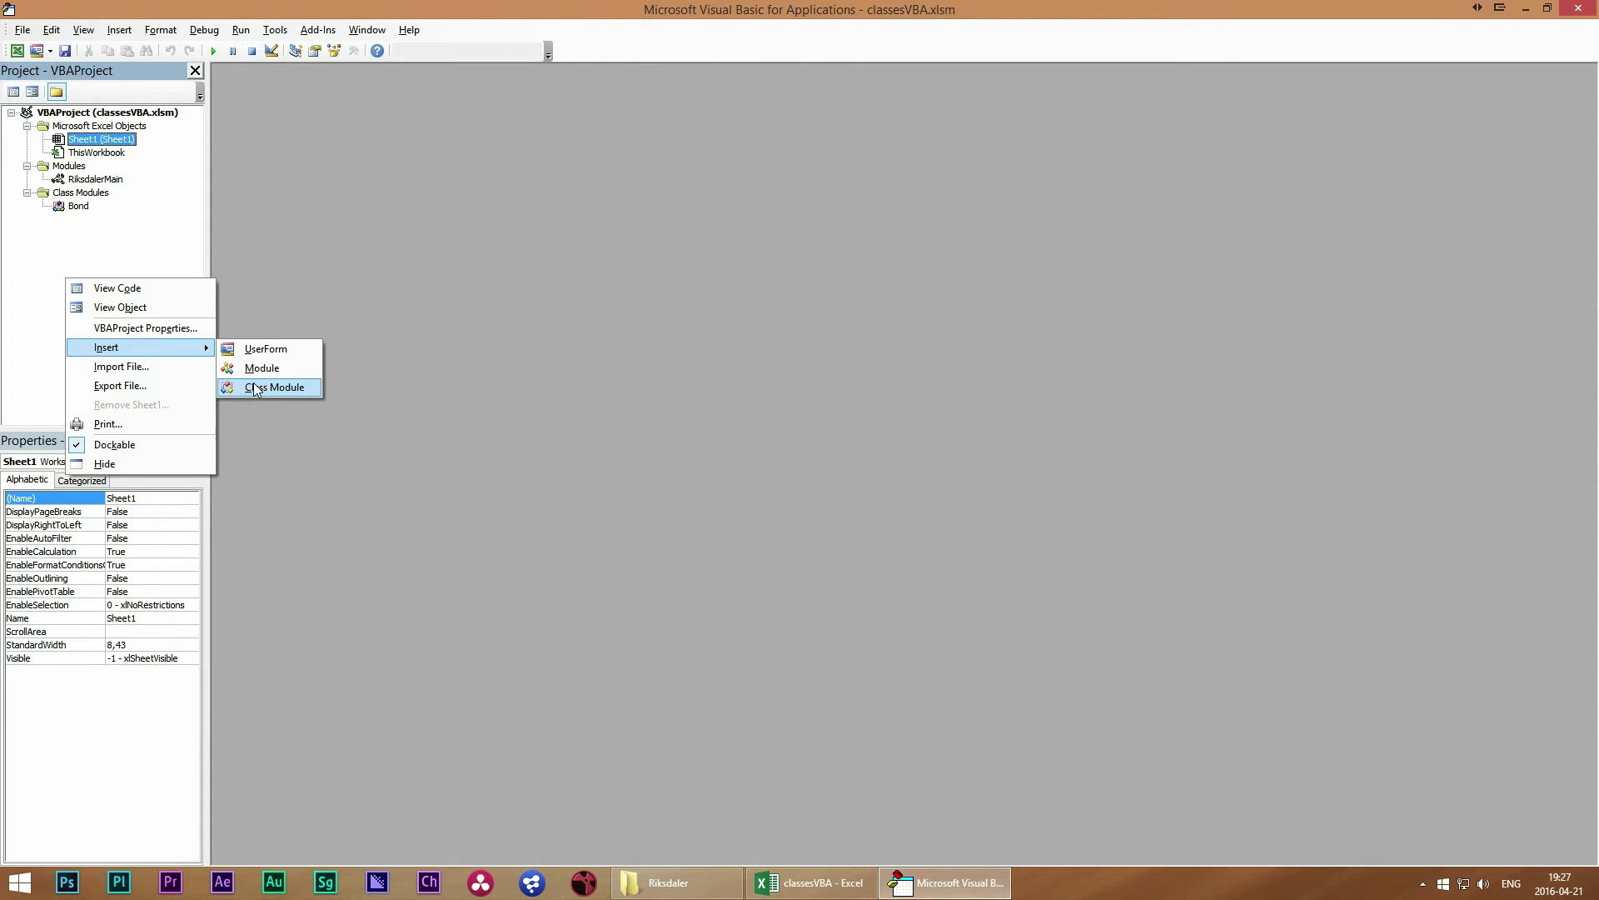
left_click(256, 386)
Close Class1, reposition the RiksdalerMain window, and add a blank line before End Sub
left_click(1385, 144)
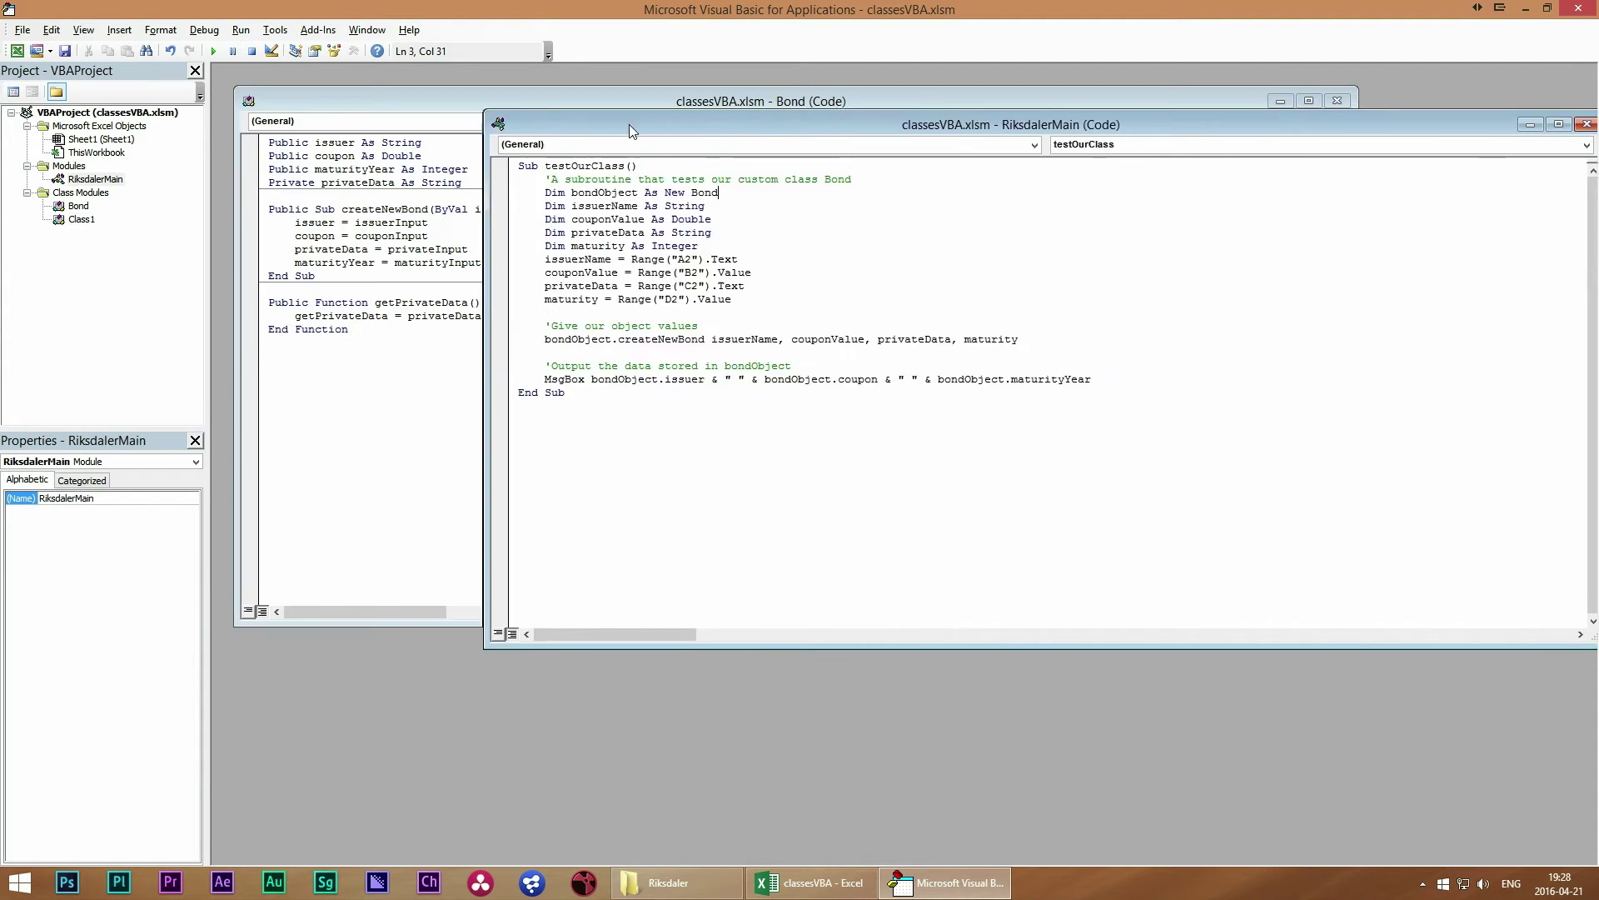
mouse_move(1325, 125)
left_mouse_down()
mouse_move(687, 175)
mouse_move(715, 103)
left_mouse_up()
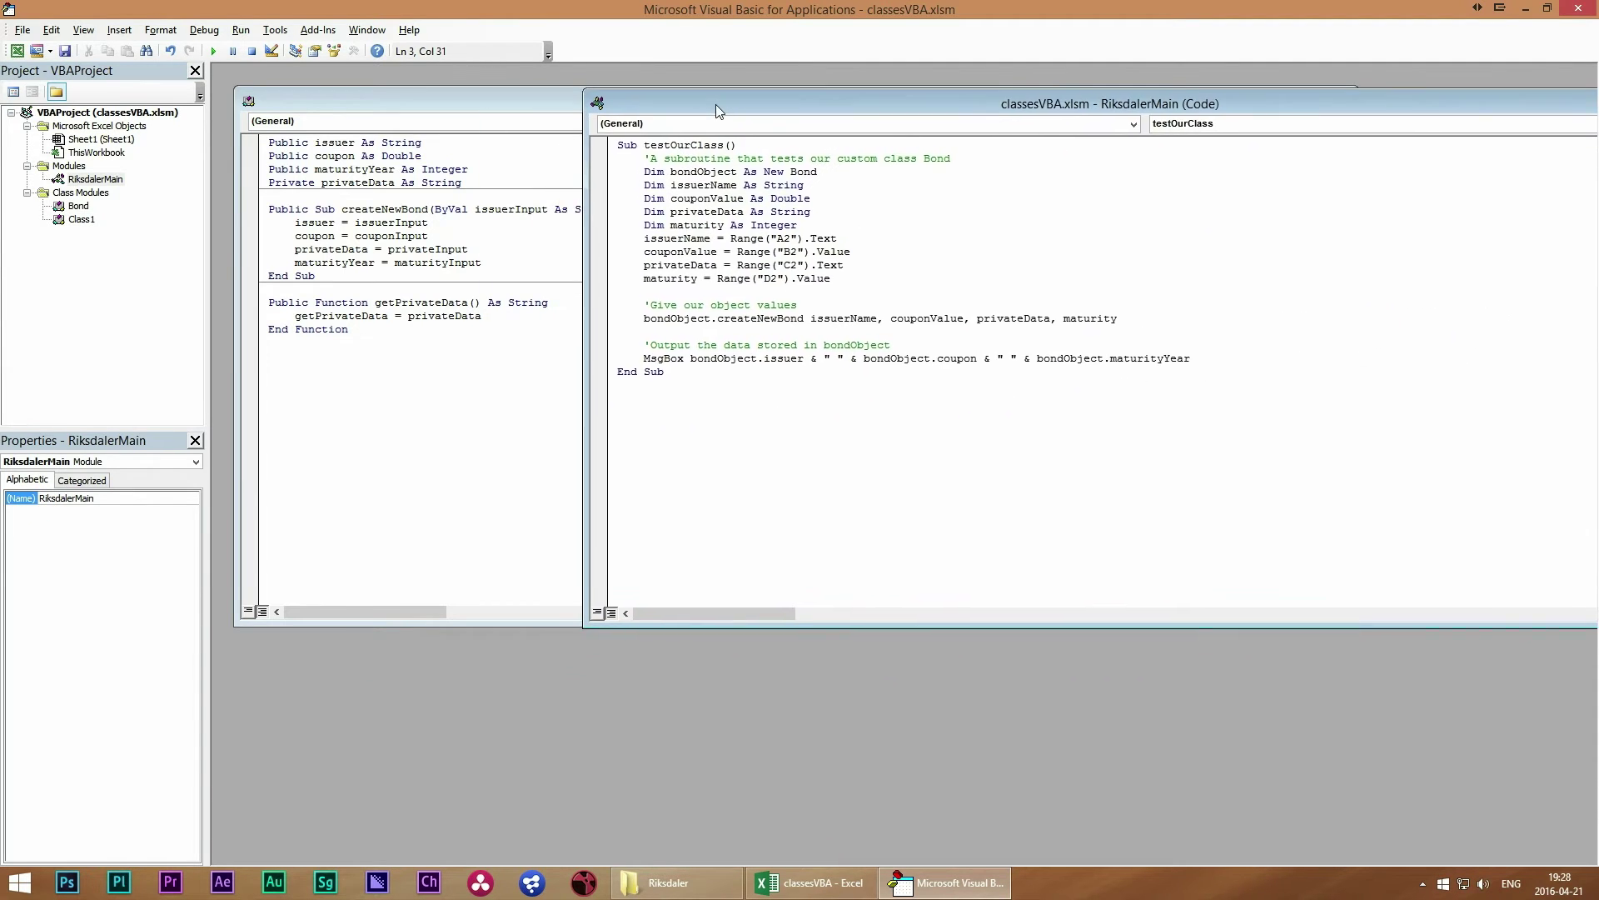
left_click(1200, 359)
key("Return")
Move the cursor through the bondObject declaration's 'New Bond' wording
left_click(701, 174)
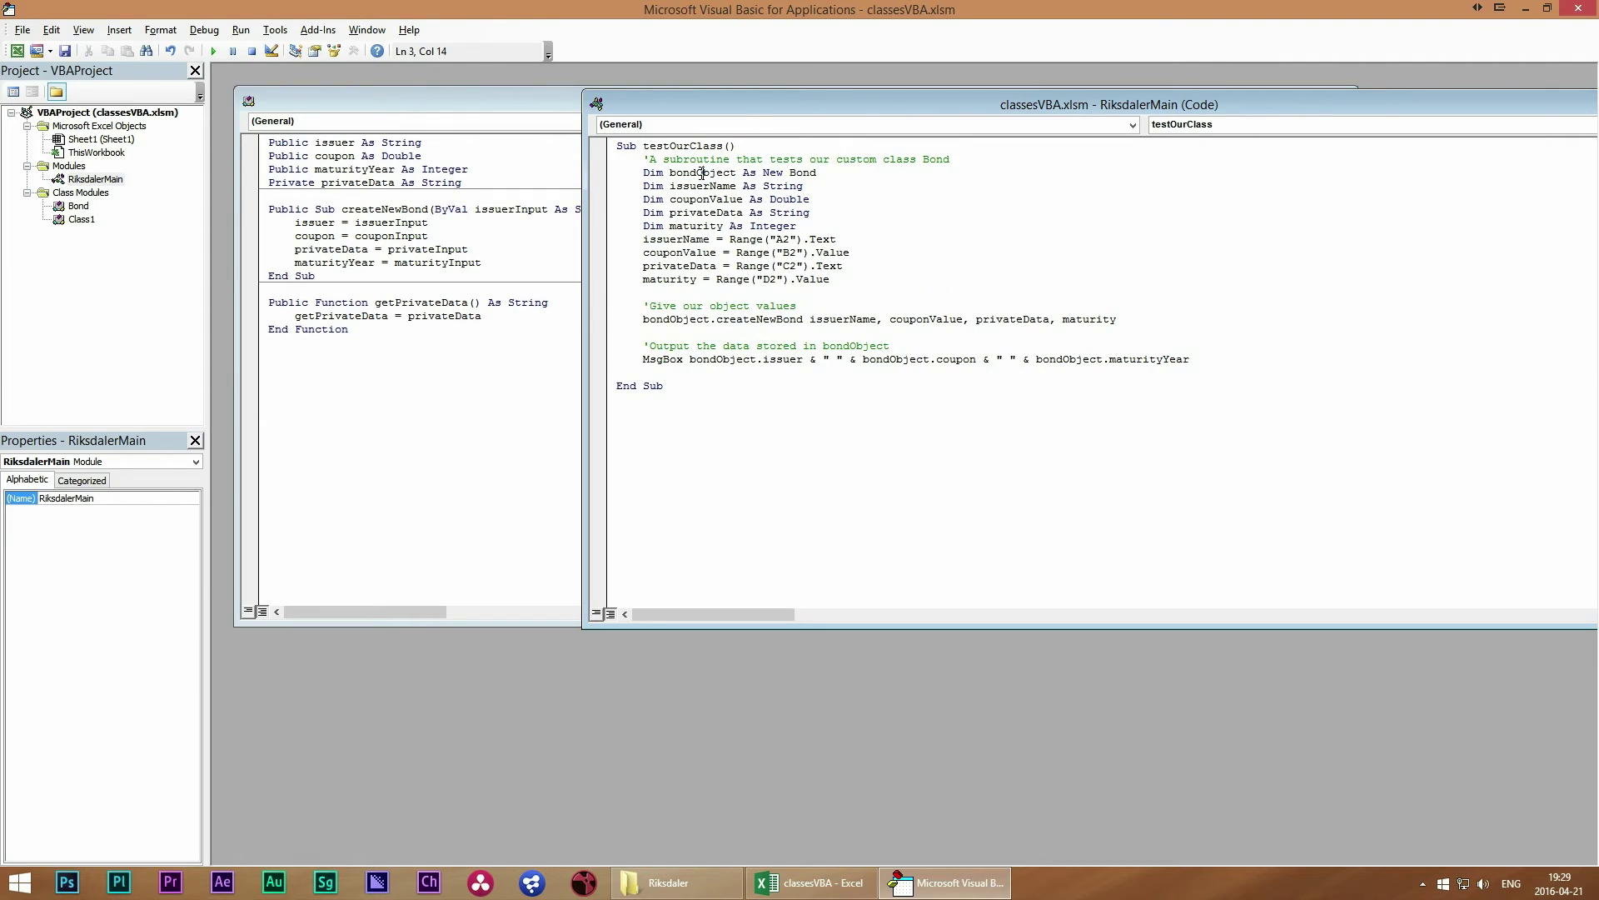
left_click(772, 173)
left_click(820, 173)
Check the bond table A1:D4 and cell L2, then return to the createNewBond line
left_click(1535, 17)
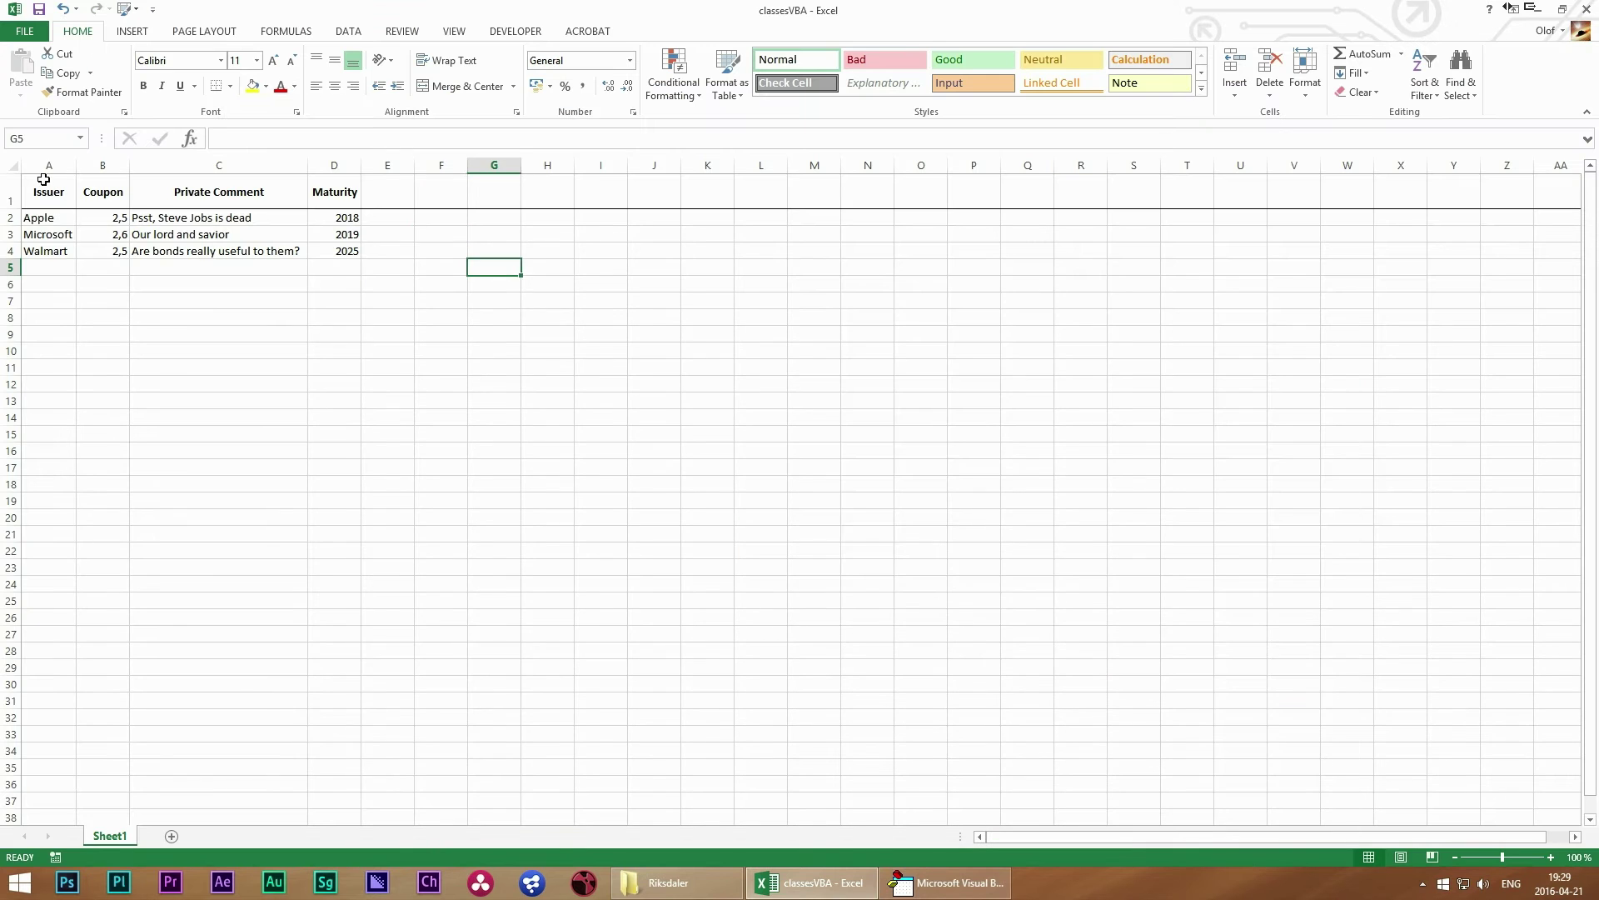
left_click_drag(49, 191, 334, 251)
left_click(760, 217)
key("alt+F11")
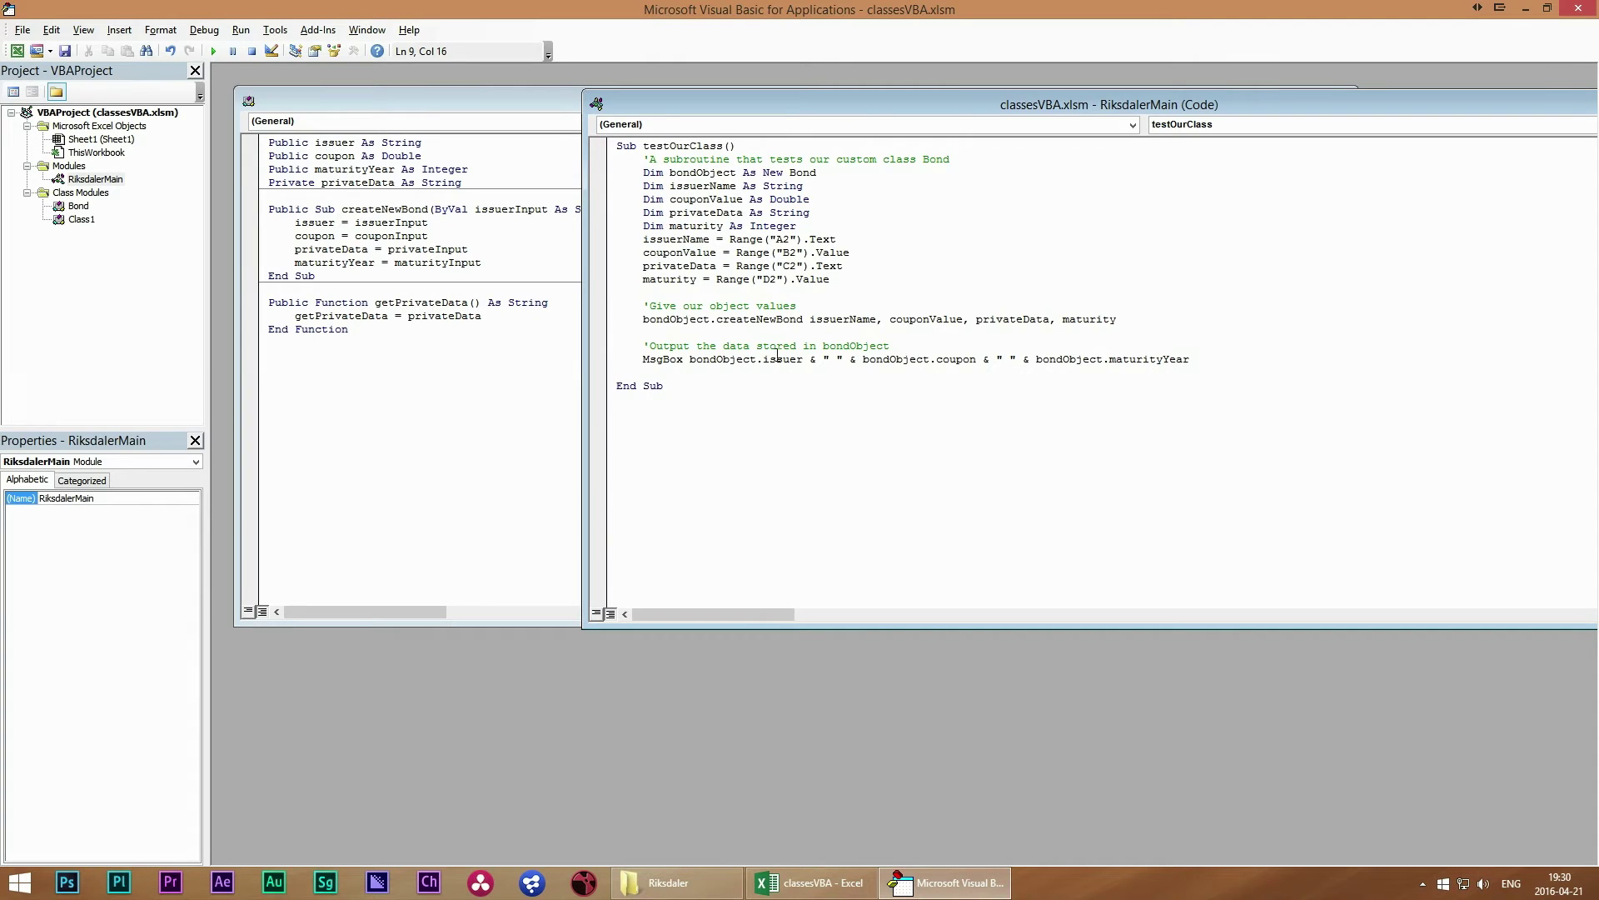
left_click(820, 318)
Run testOurClass with F5 to display the 'Apple 2,5 2018' message
key("F5")
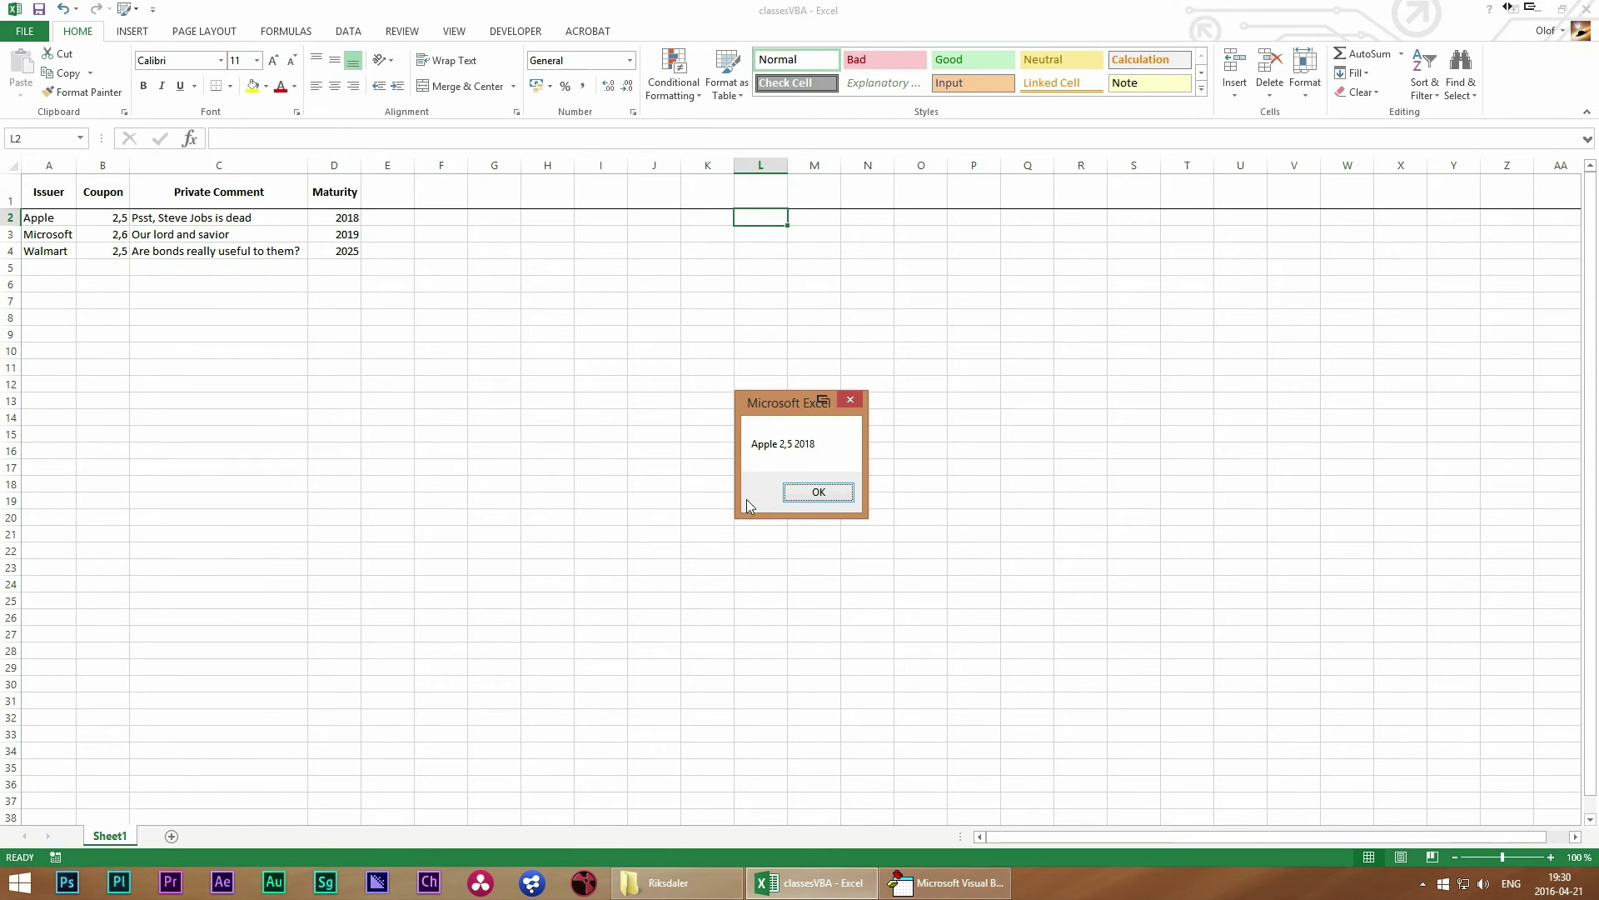